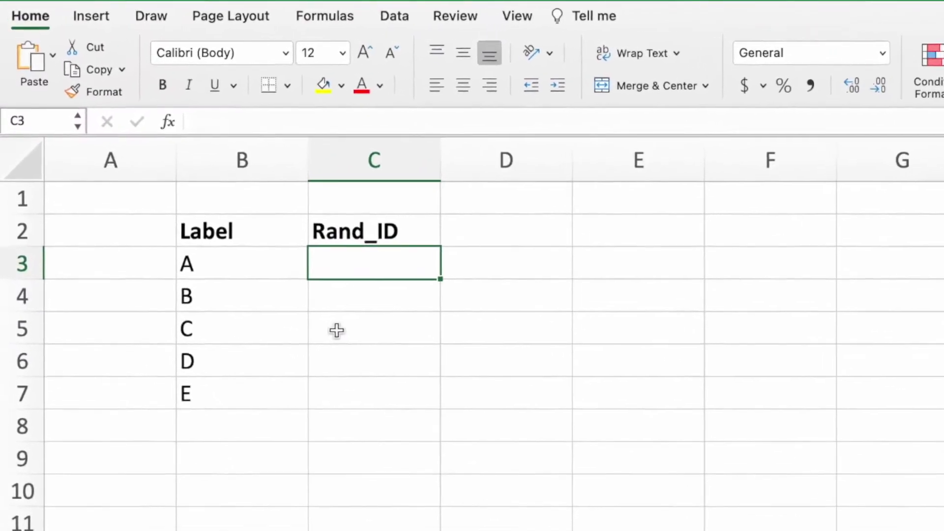
Step: Enter =SEQUENCE(5) in C3 so the numbers 1–5 spill down to C7
type("=SE")
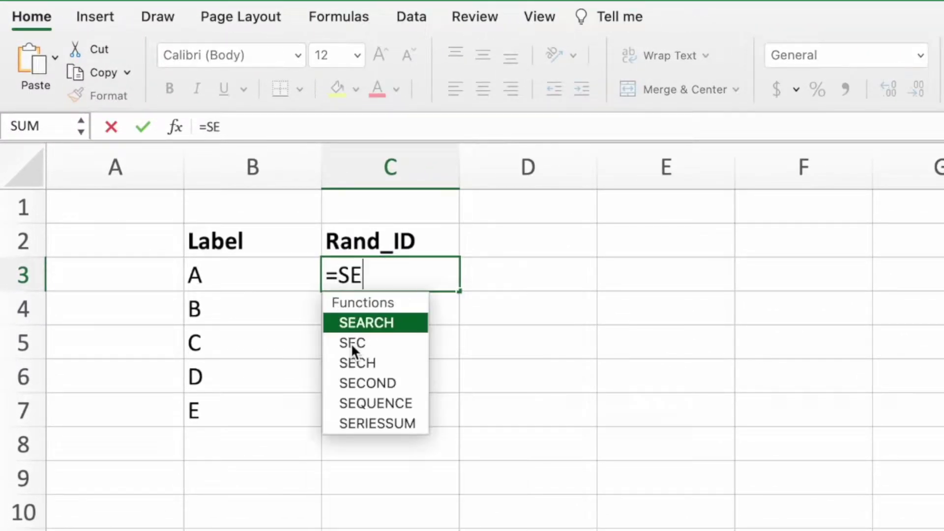
type("QUENCE(")
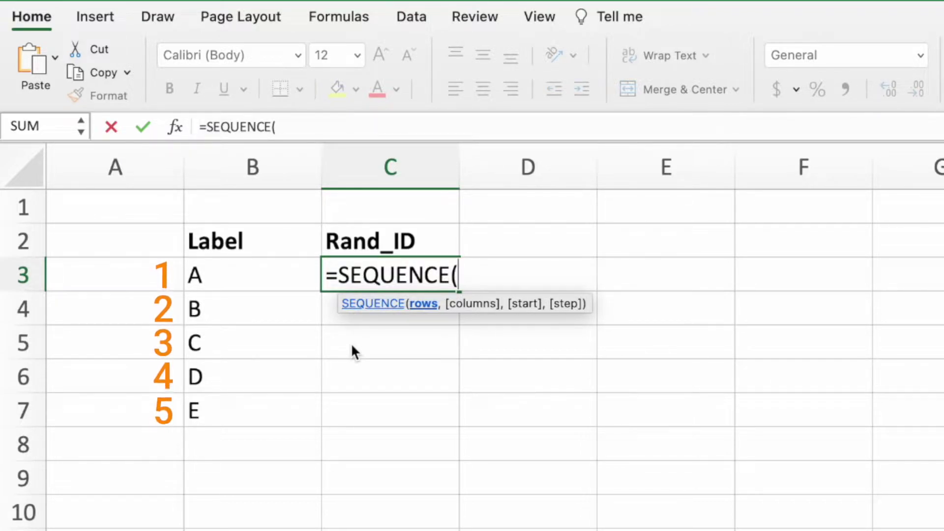
type("5)")
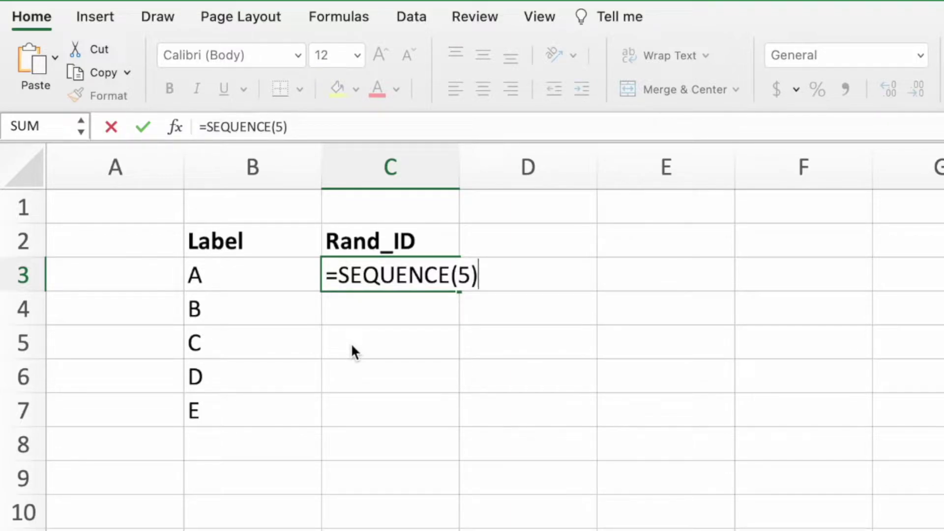
key("Return")
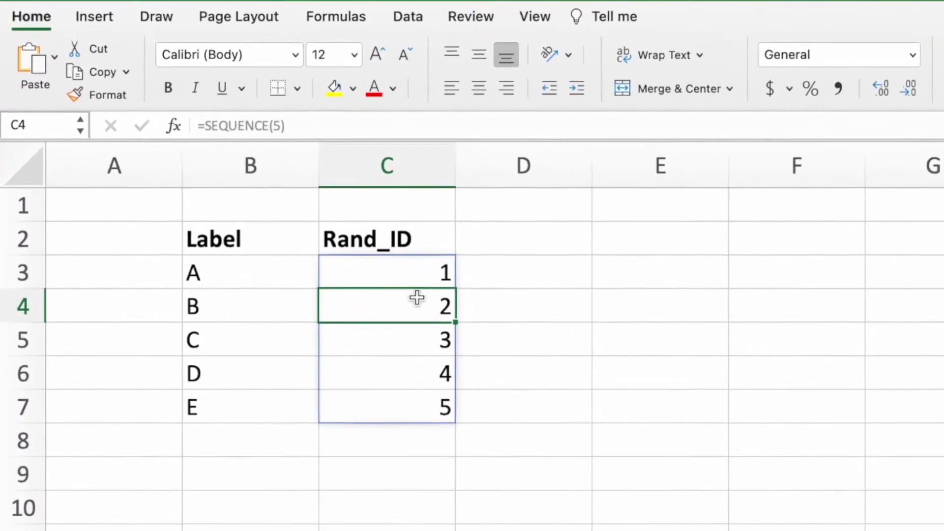
Step: Enter =RANDARRAY(5) in D3, then recalculate with F9 for fresh random decimals
left_click(485, 275)
type("=RANDARRA")
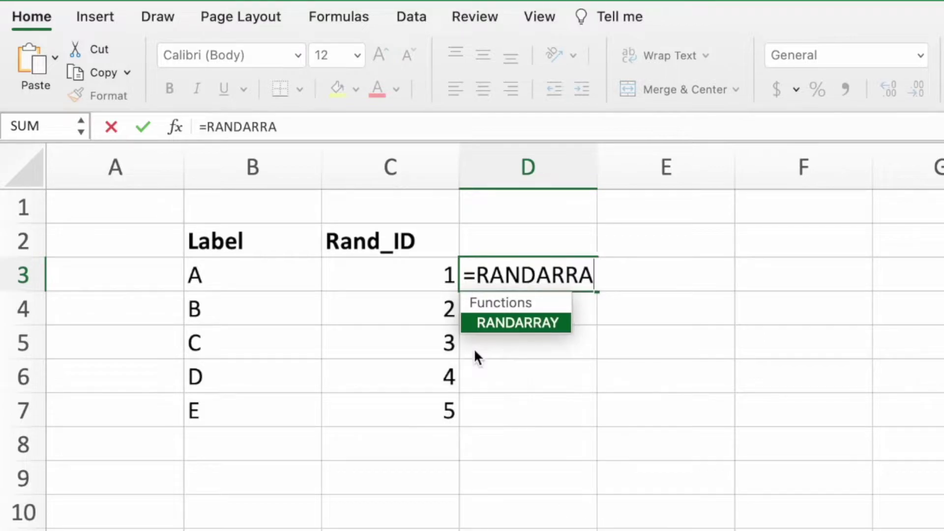
type("Y(")
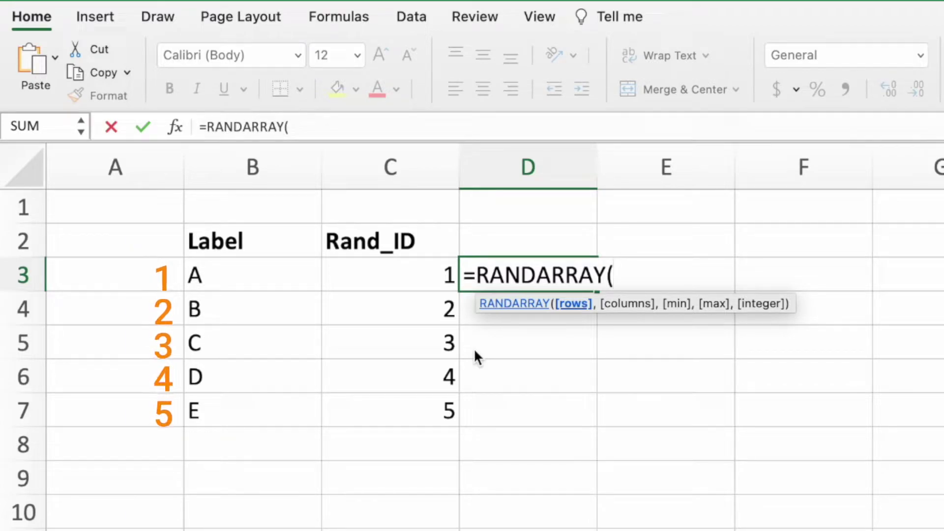
type("5")
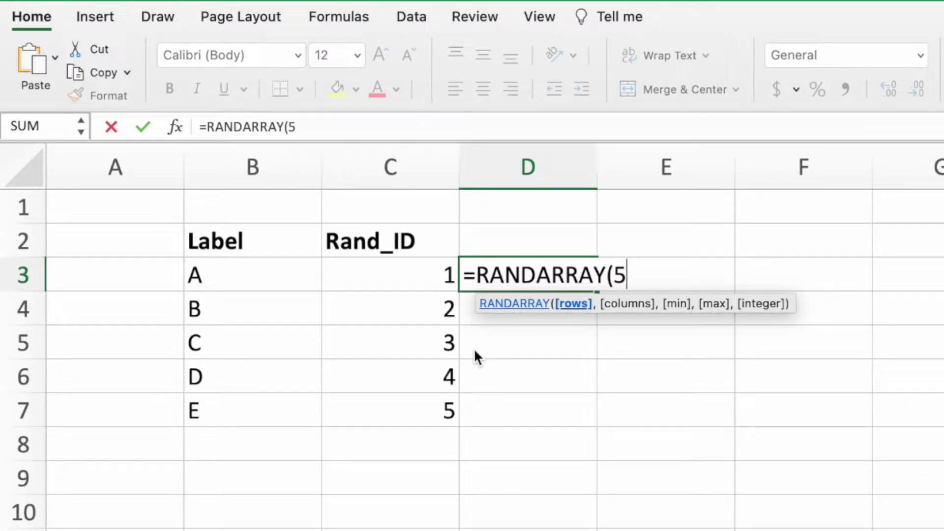
type(")")
key("Return")
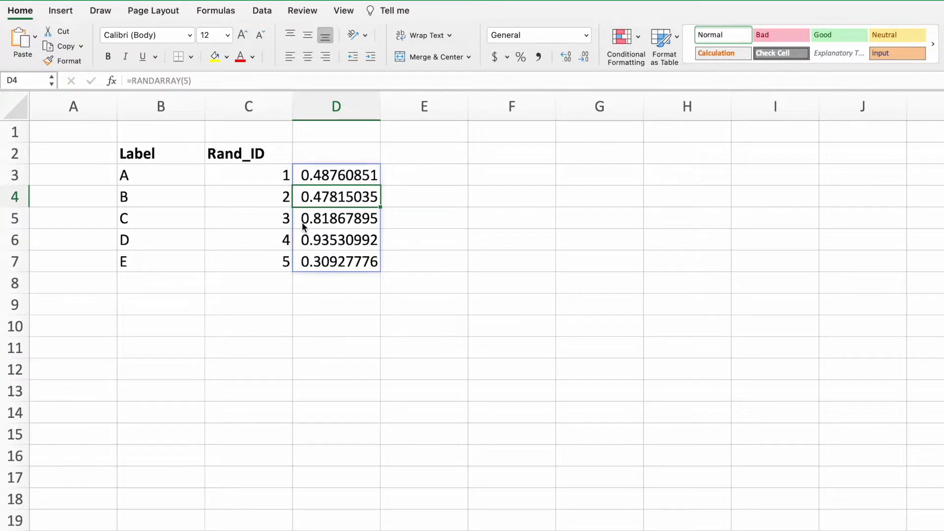
key("F9")
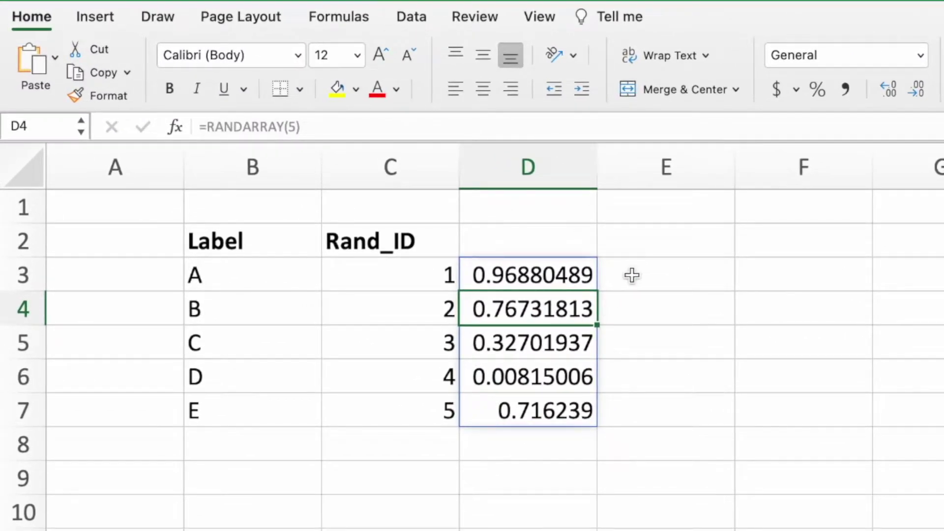
Step: Draft =SORTBY(C3#,D3# in E3, referencing the C3 spill range as the array
left_click(632, 275)
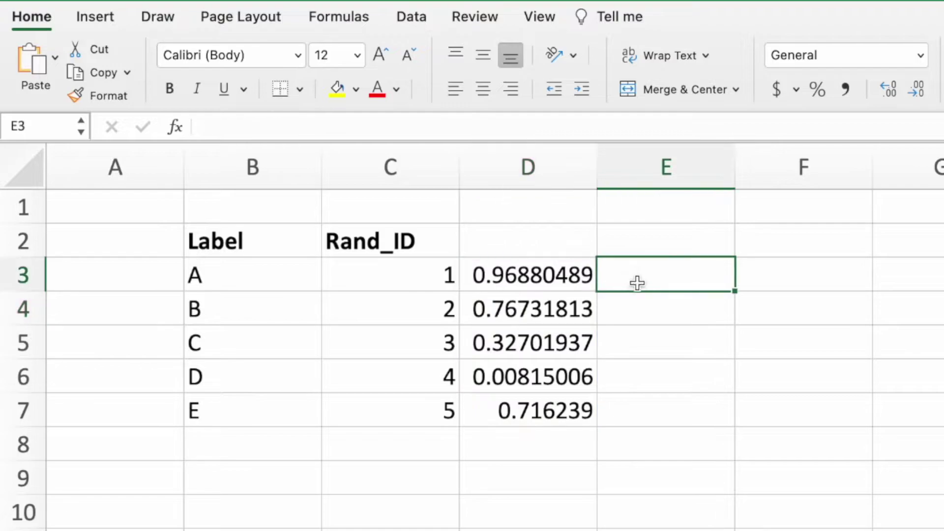
type("=SO")
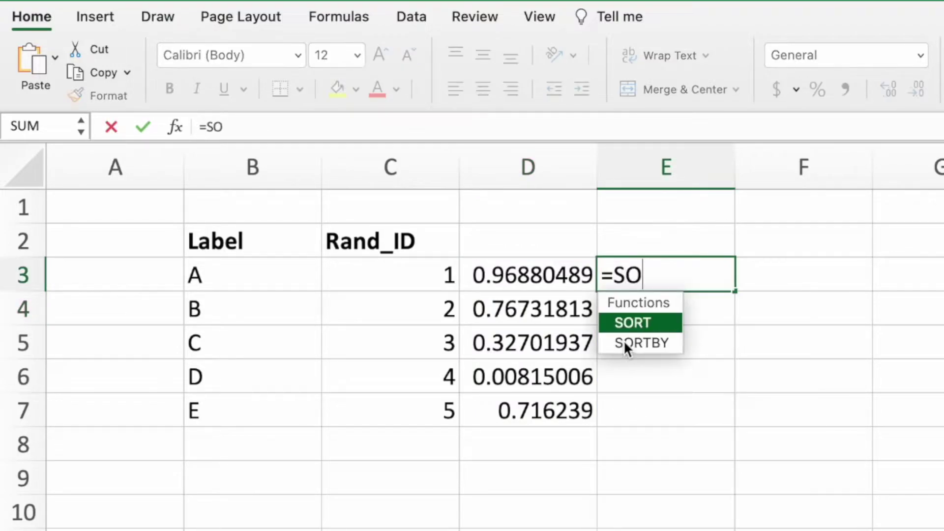
type("RTBY(")
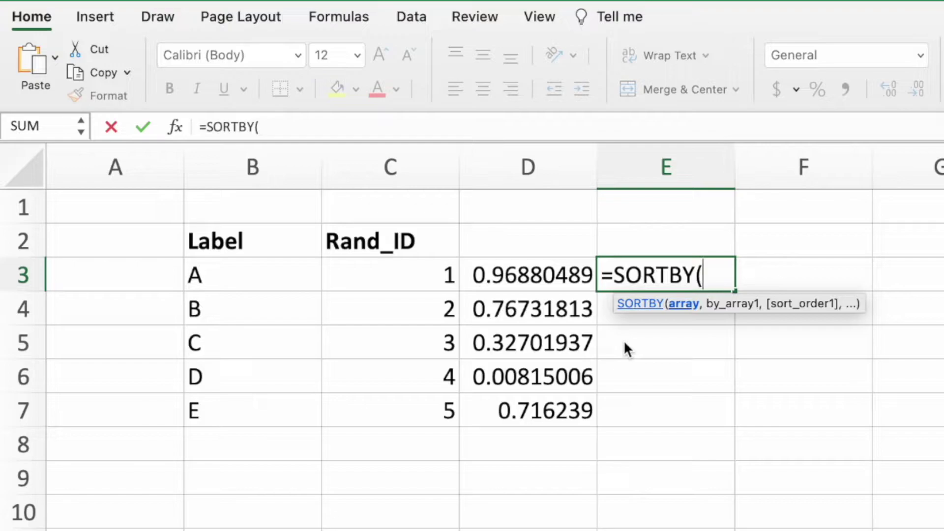
left_click_drag(440, 290, 398, 424)
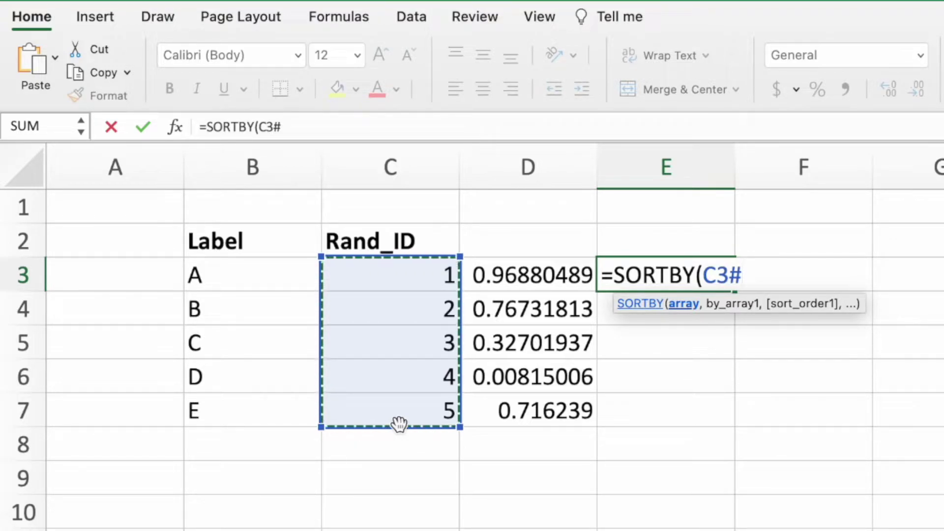
type(",")
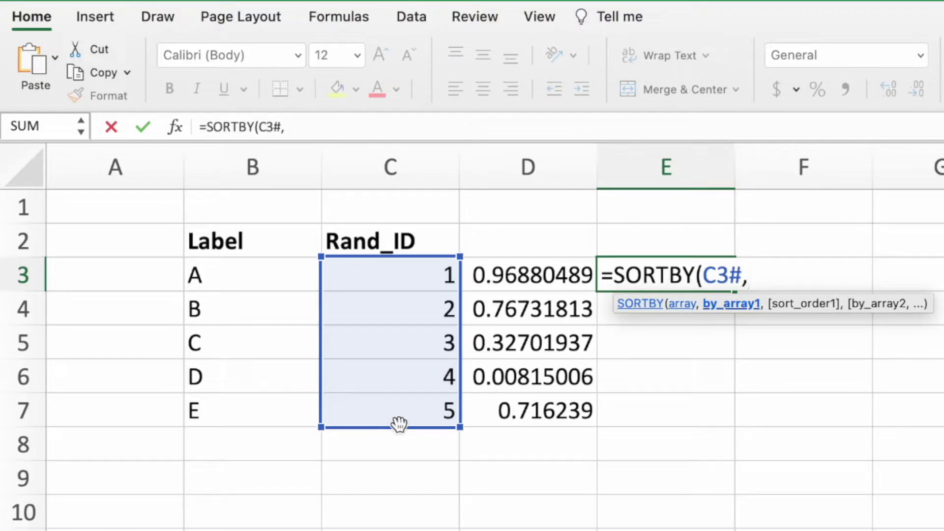
type("D3#")
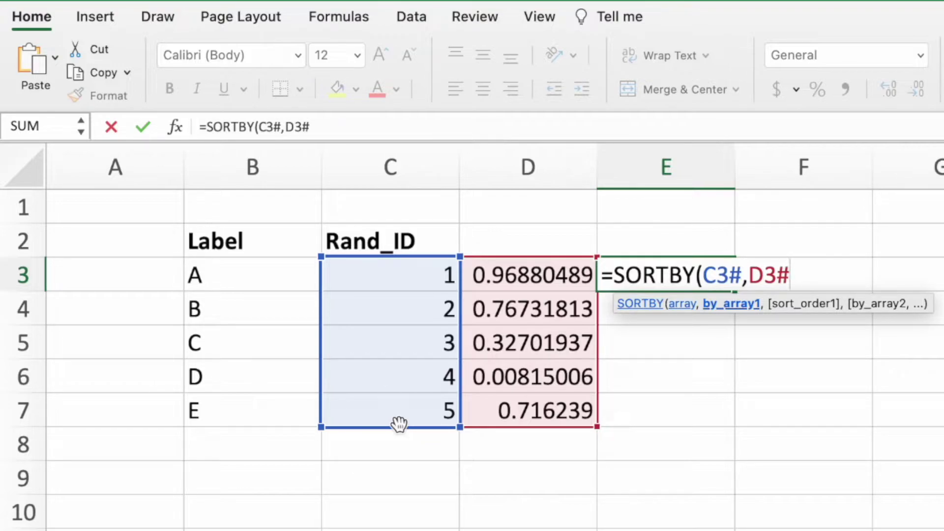
Step: Close and commit =SORTBY(C3#,D3#), spilling shuffled IDs 2, 4, 5, 1, 3 down E3:E7
type(")")
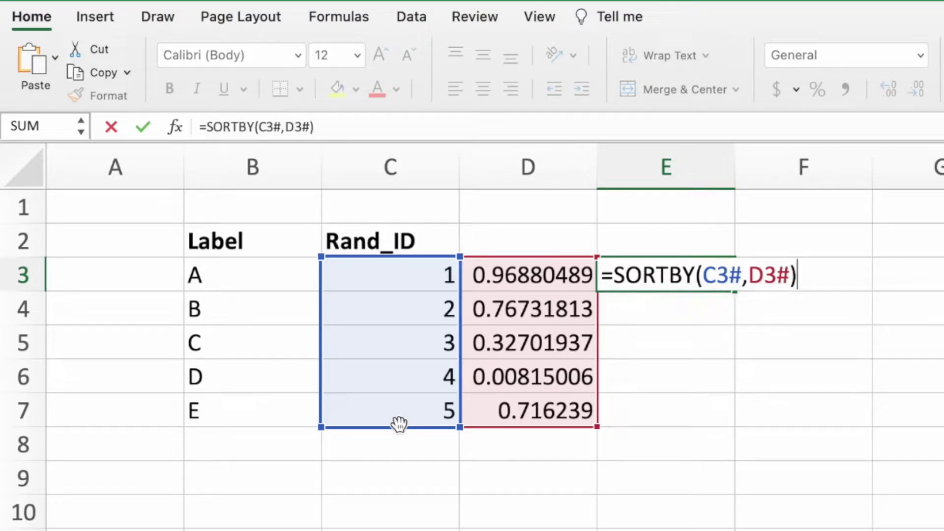
key("Return")
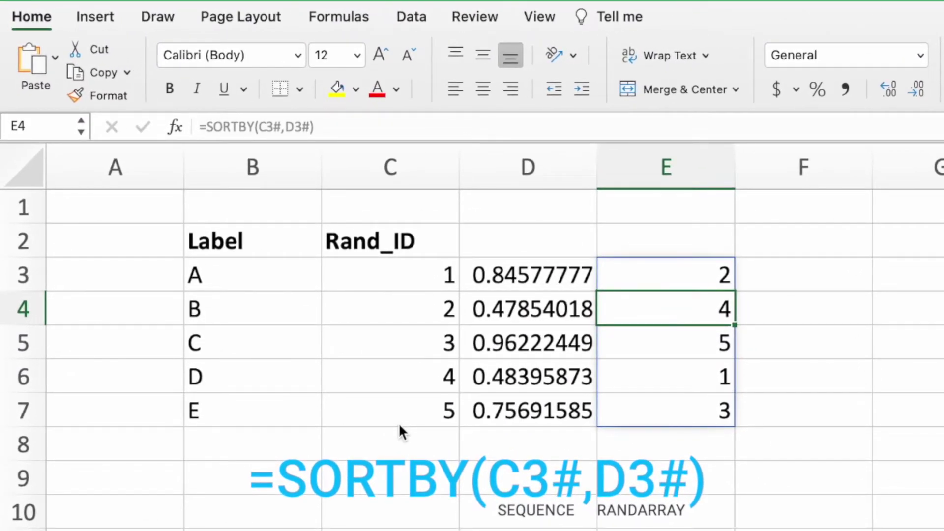
Step: Rewrite C3 as =SORTBY(SEQUENCE(5),RANDARRAY(5)), spilling shuffled IDs 4, 3, 5, 1, 2
left_click(374, 276)
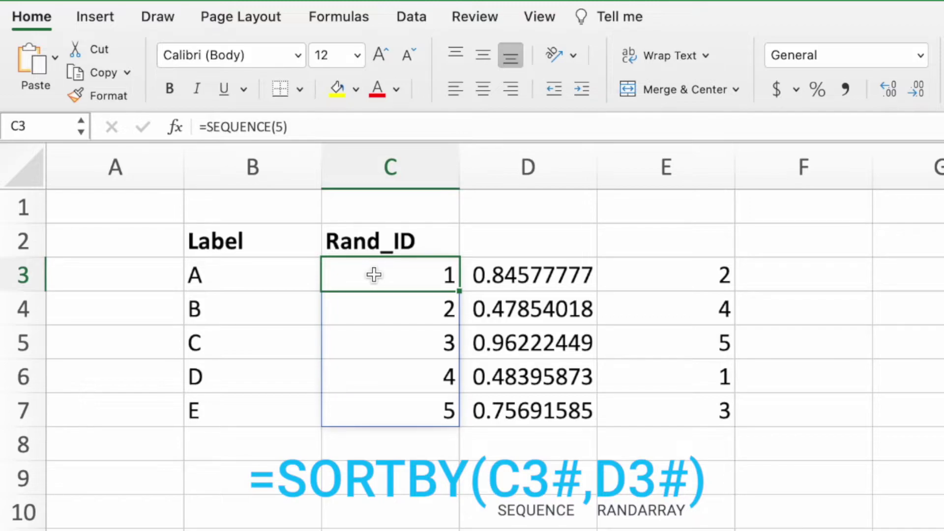
left_click(210, 126)
type("SORTBY")
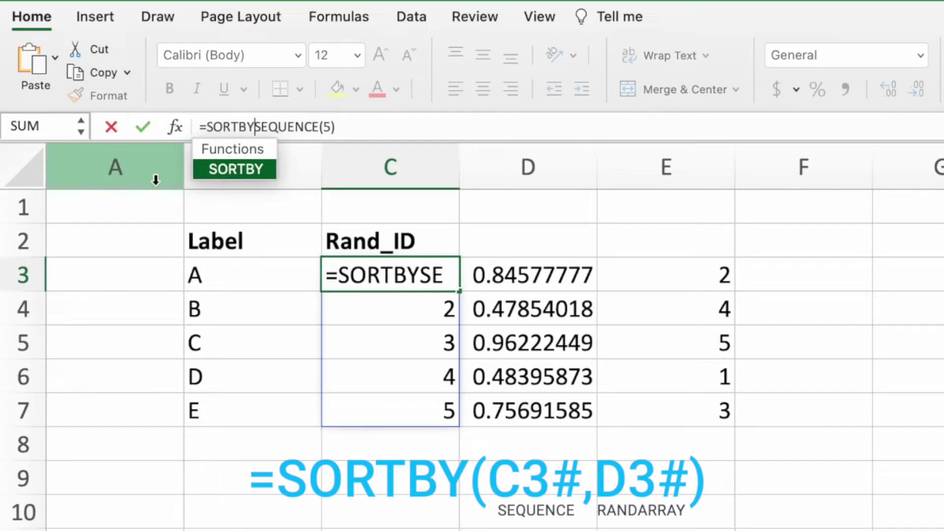
type("(")
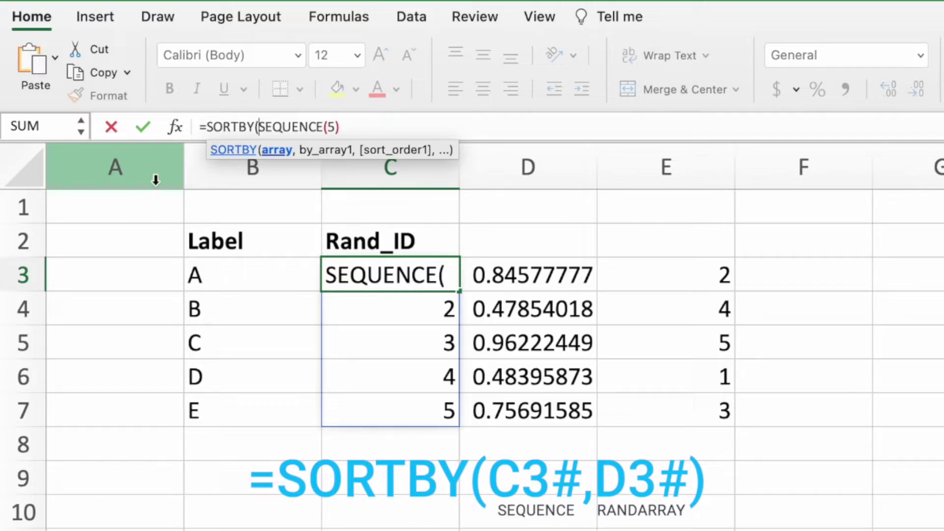
left_click(371, 128)
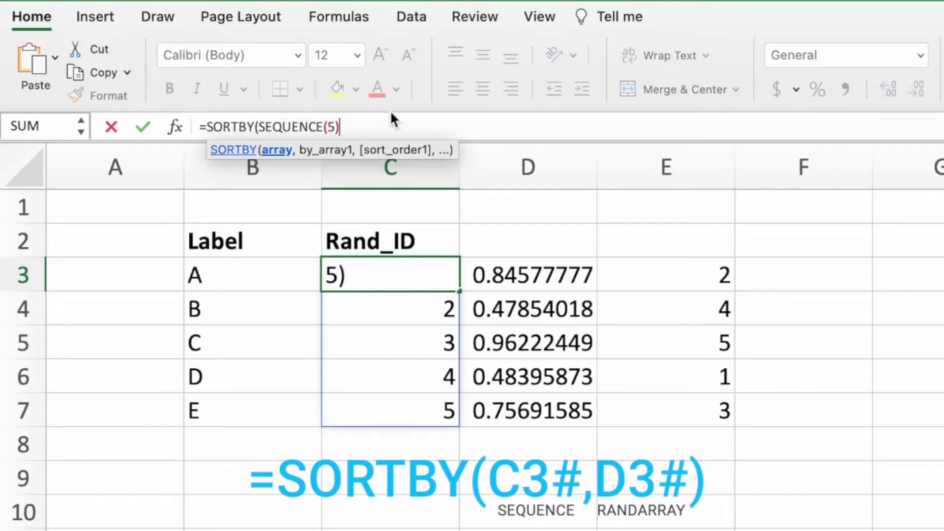
type(",")
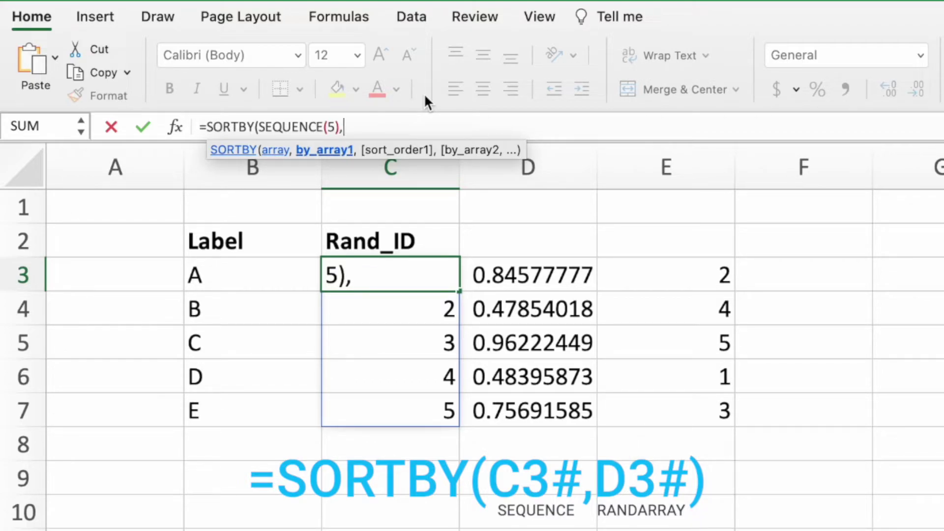
type("RA")
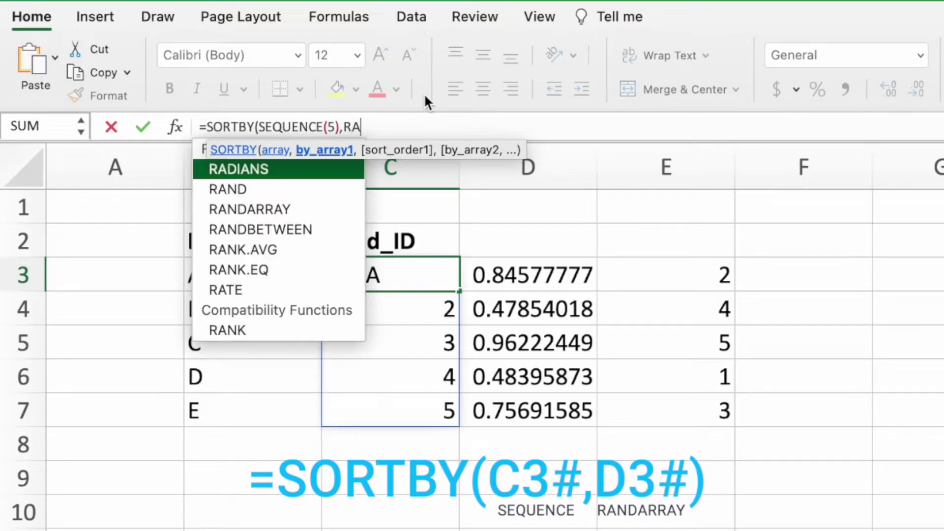
type("NDARRAY(")
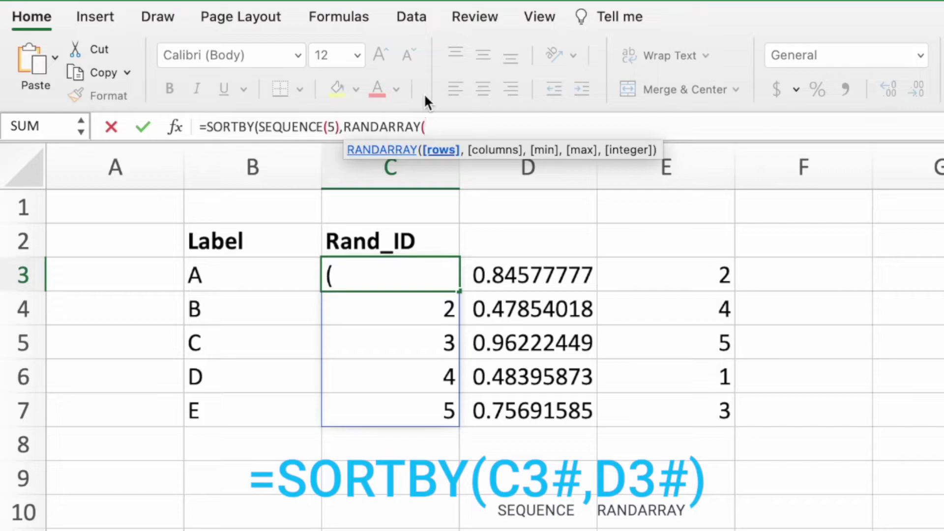
type("5)")
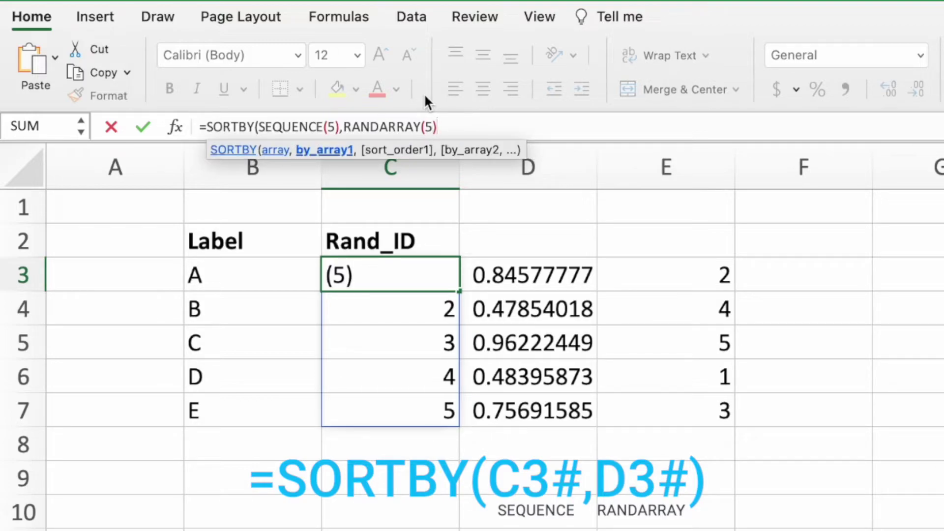
type(")")
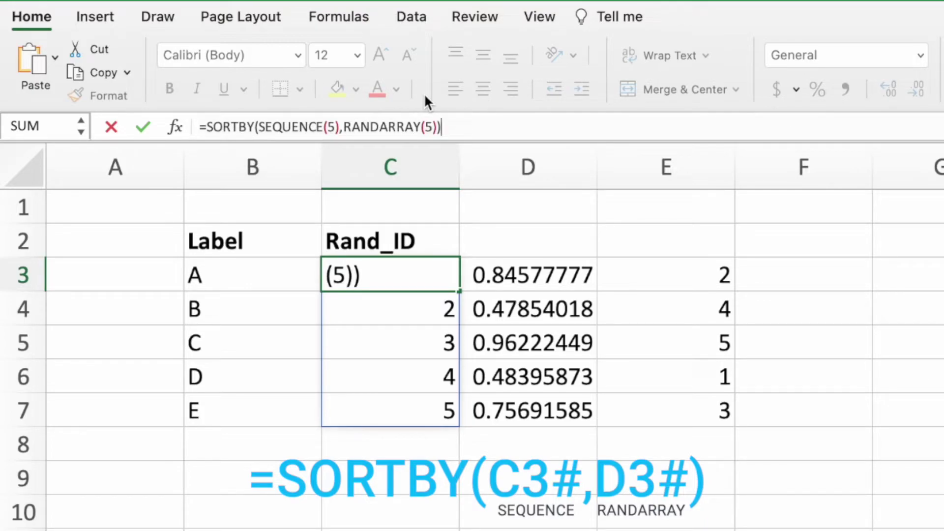
key("Return")
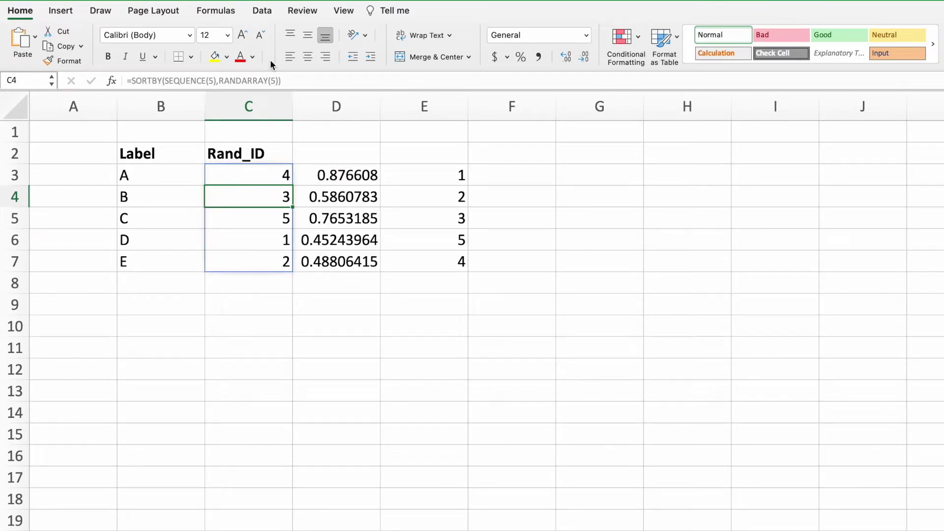
Step: Remove helper columns D:E and recalculate, reshuffling Rand_ID to 5, 4, 2, 3, 1
left_click_drag(352, 104, 410, 103)
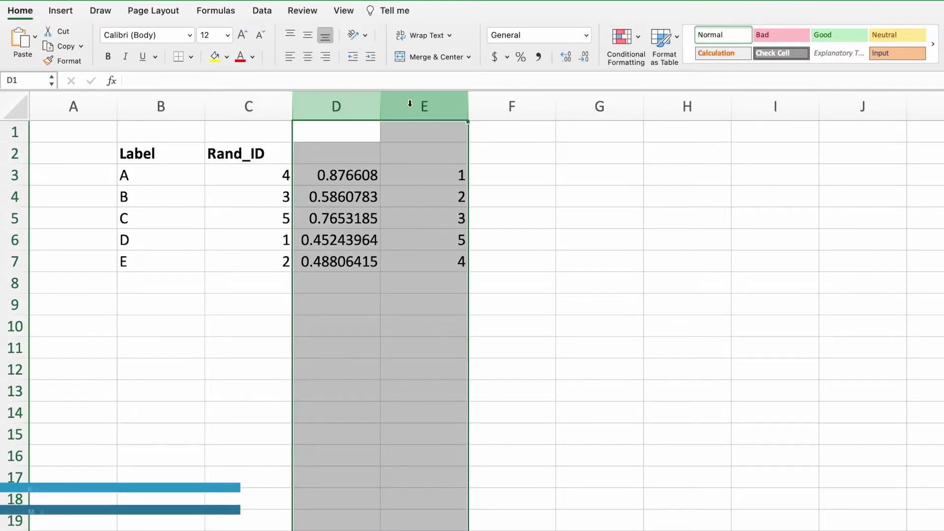
key("super+minus")
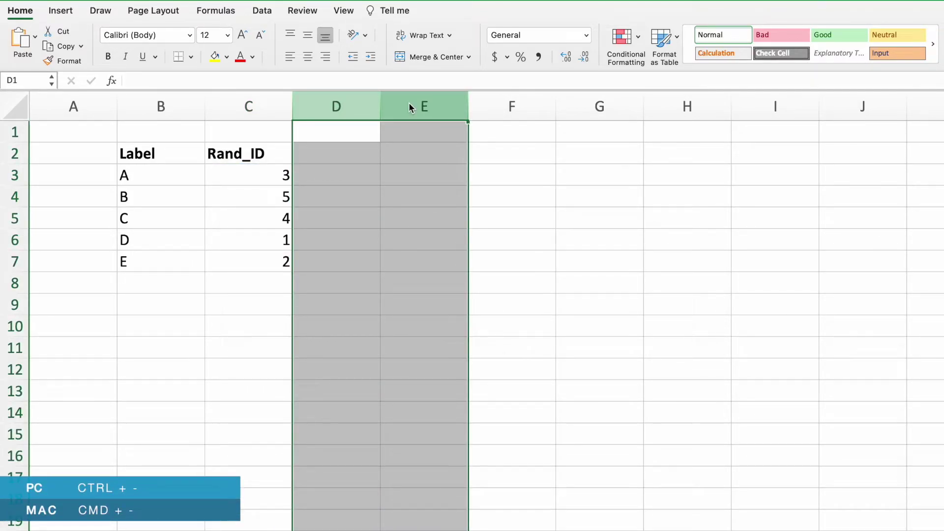
left_click(350, 134)
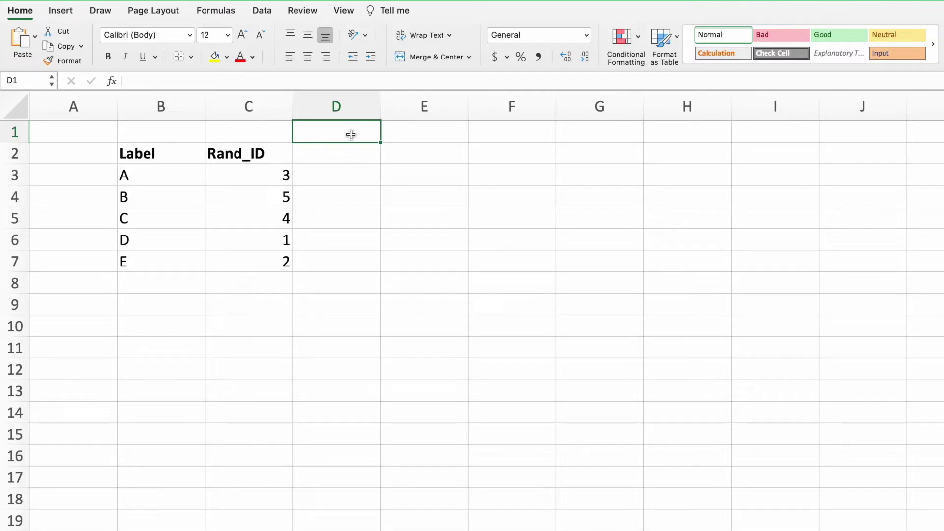
key("F9")
Step: Select C3:C7 and copy the Rand_ID values 5, 4, 2, 3, 1
left_click_drag(251, 175, 252, 261)
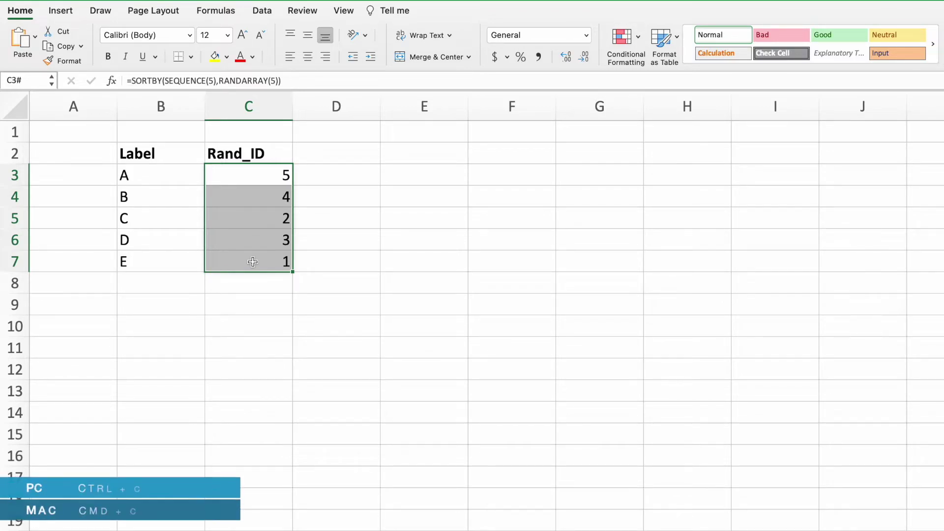
key("super+c")
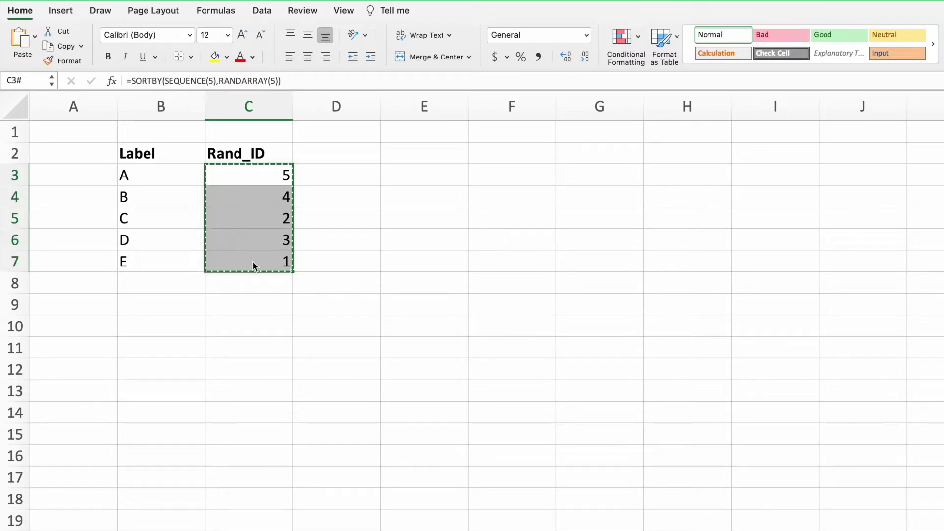
Step: Paste Special the copied numbers onto C3:C7 as values only, replacing the SORTBY formula
left_click(37, 38)
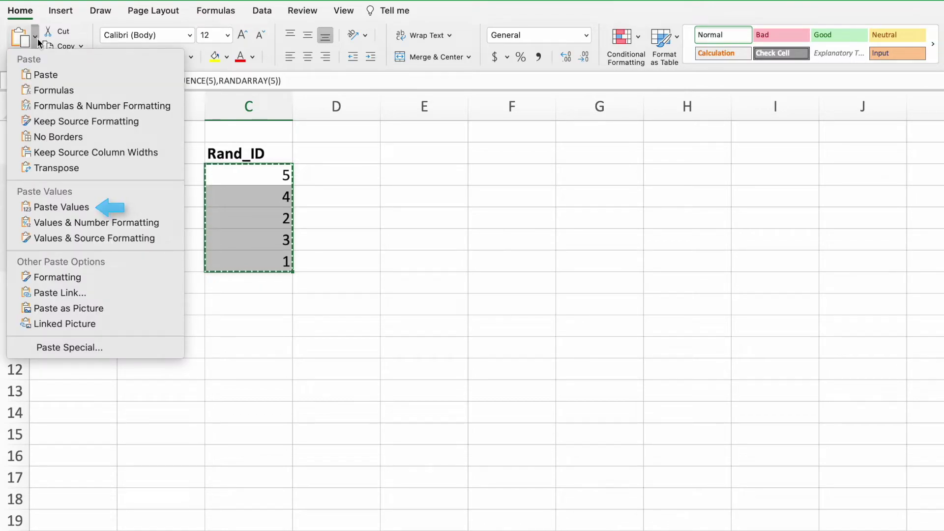
left_click(37, 37)
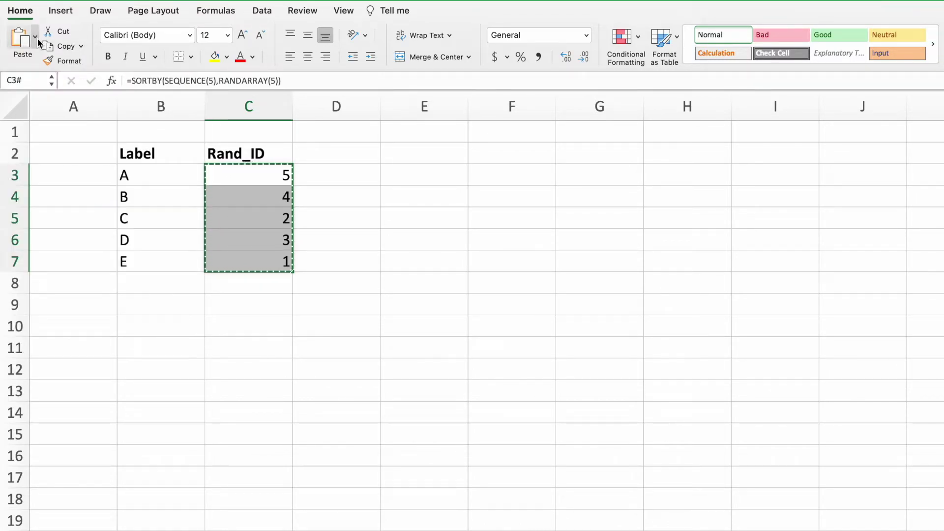
key("ctrl+super+v")
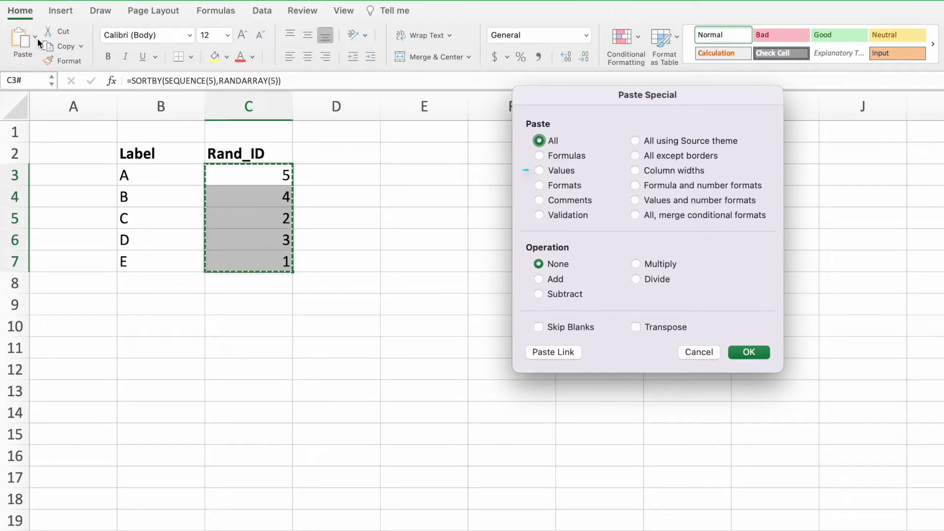
key("v")
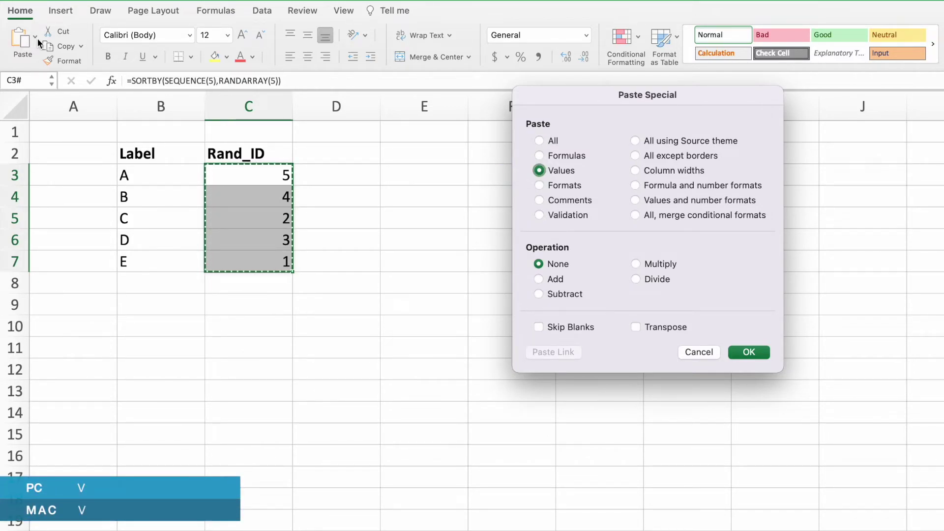
key("Return")
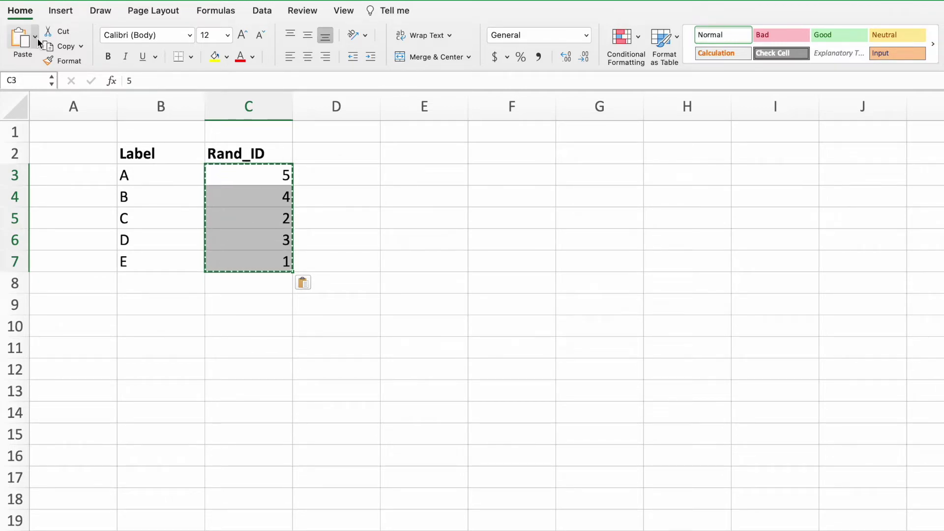
Step: Undo the values paste so C3 again holds the SORTBY formula
key("super+z")
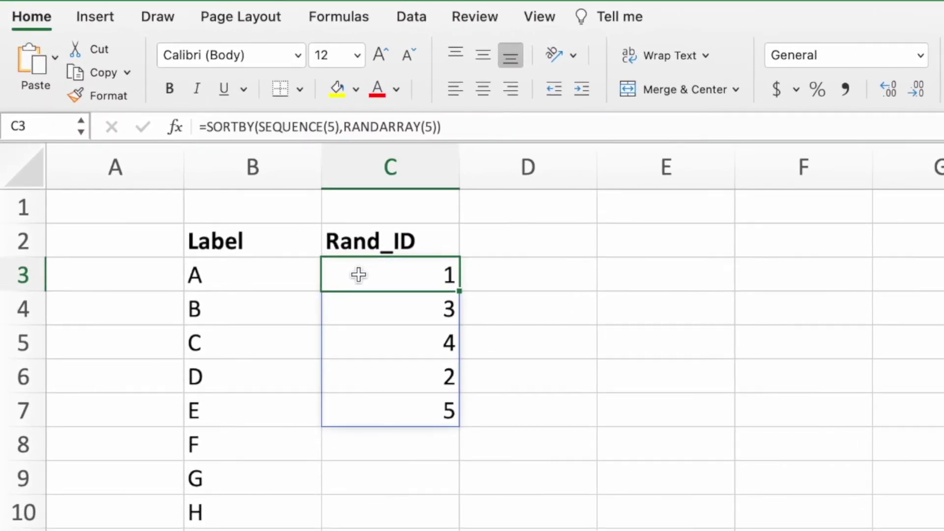
Step: Change C3 to =SORTBY(SEQUENCE(10),RANDARRAY(10)), spilling ten shuffled IDs beside labels A–J
left_click(331, 127)
double_click(331, 127)
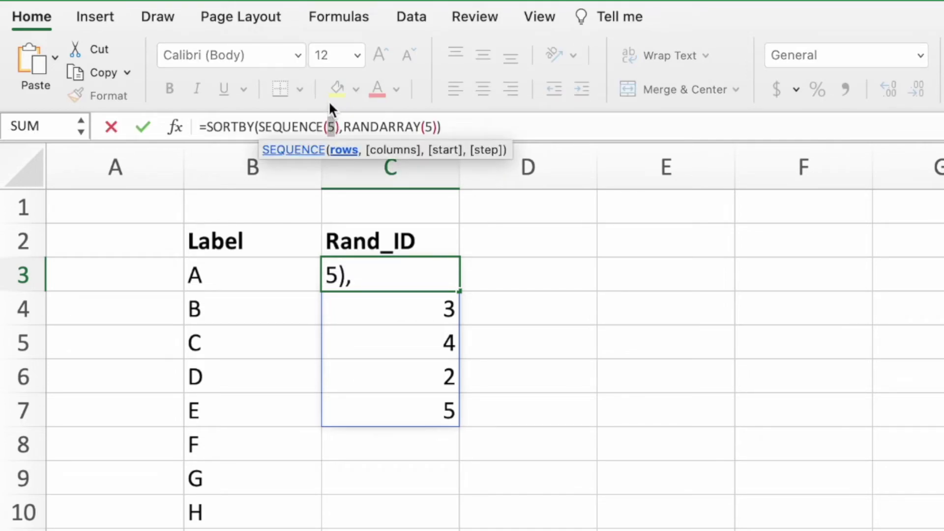
type("10")
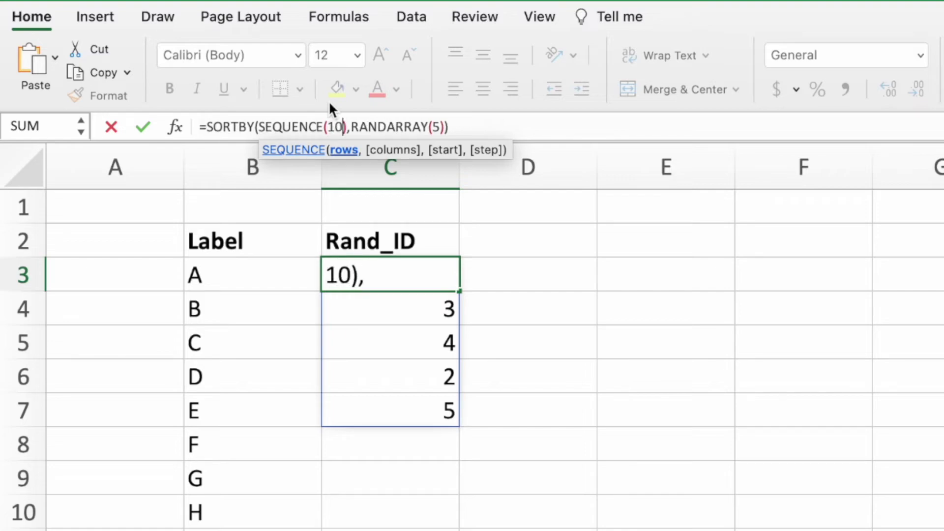
double_click(436, 127)
type("10")
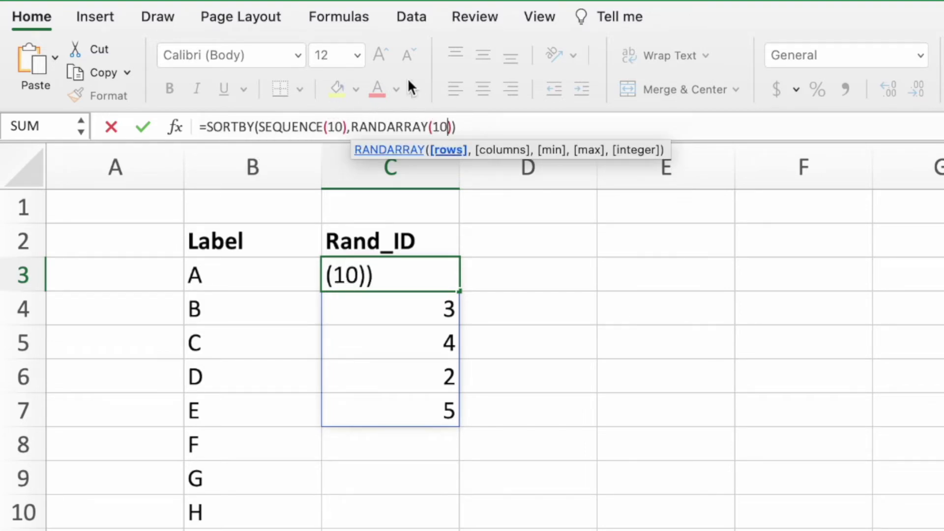
key("Return")
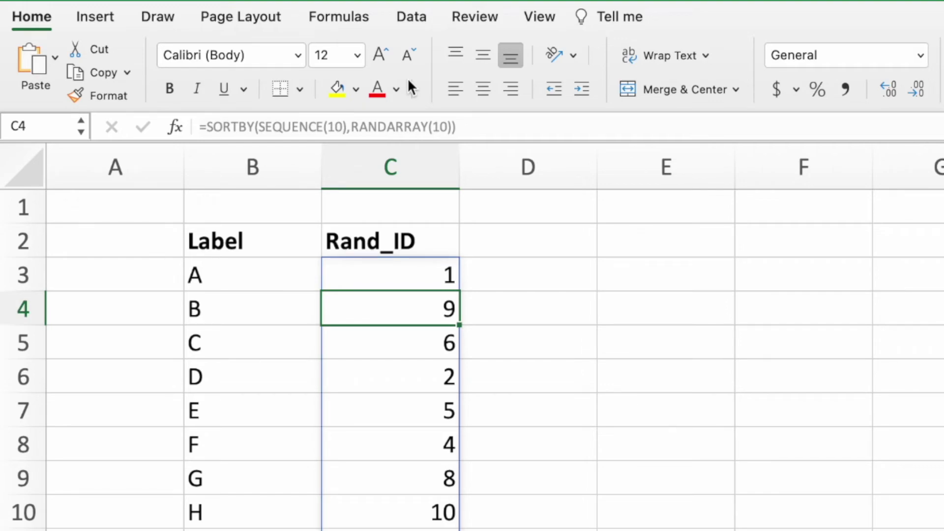
Step: In C3's formula, change SEQUENCE(10) to SEQUENCE(COUNTA(B:B)-1)
left_click(373, 273)
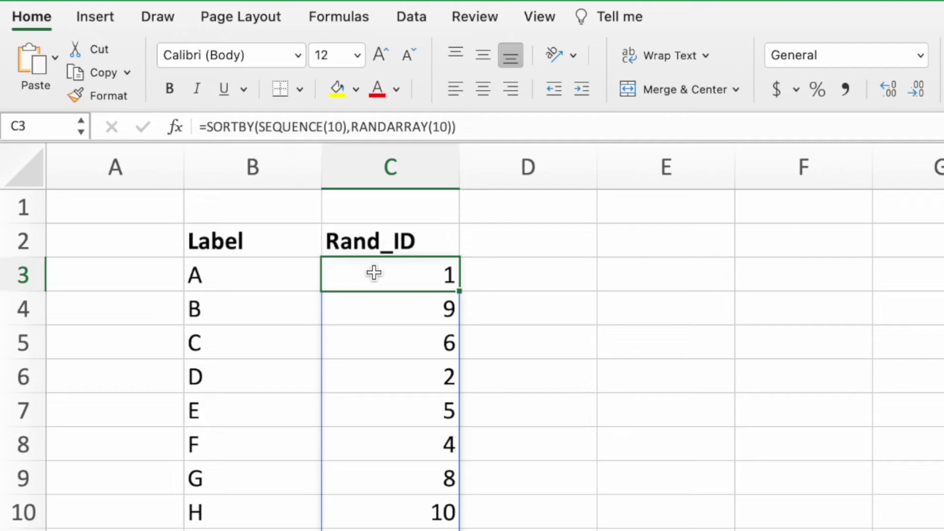
left_click_drag(344, 127, 329, 130)
type("COU")
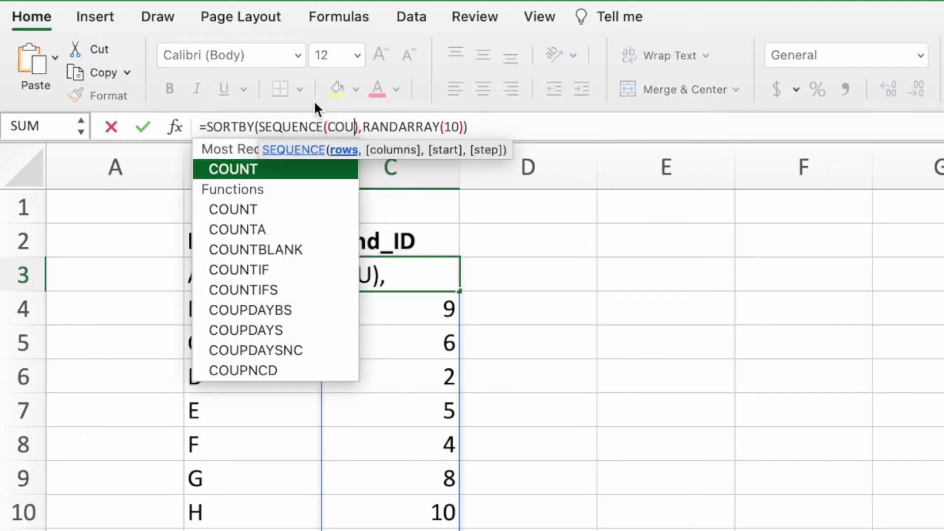
type("NTA")
key("Tab")
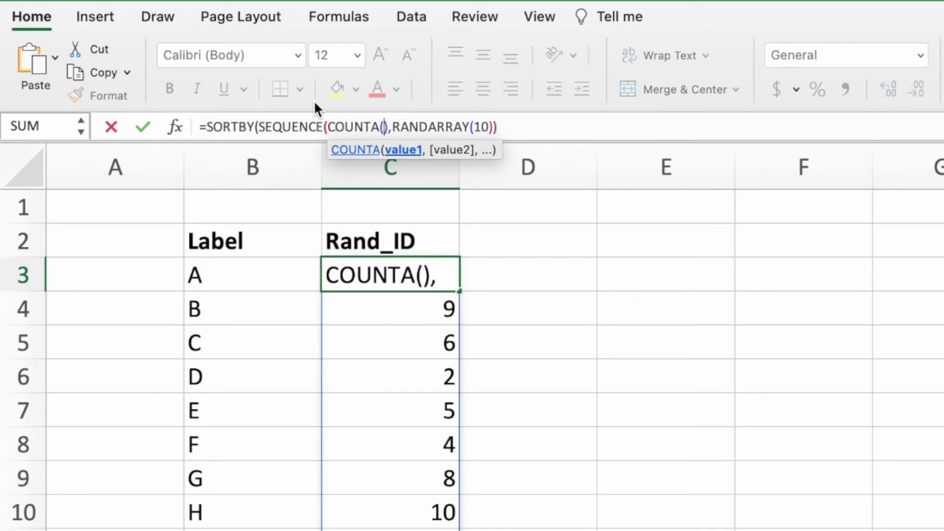
left_click(300, 167)
type(")")
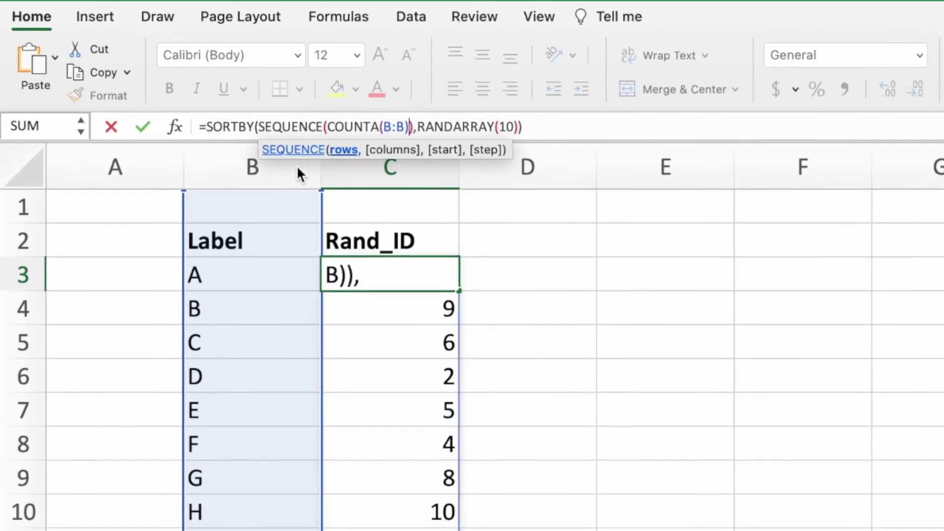
type("-1")
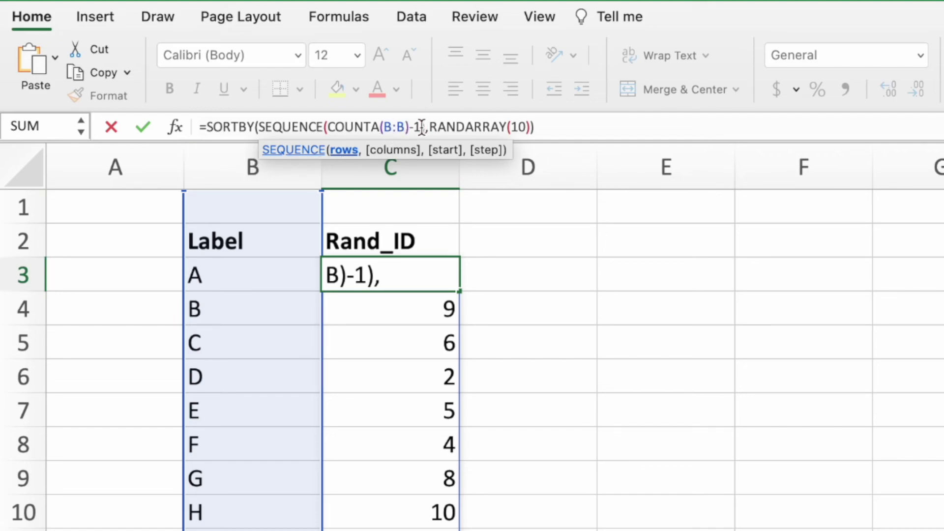
Step: Copy COUNTA(B:B)-1 into RANDARRAY in place of 10 and enter the formula
left_click_drag(422, 128, 328, 119)
key("super+c")
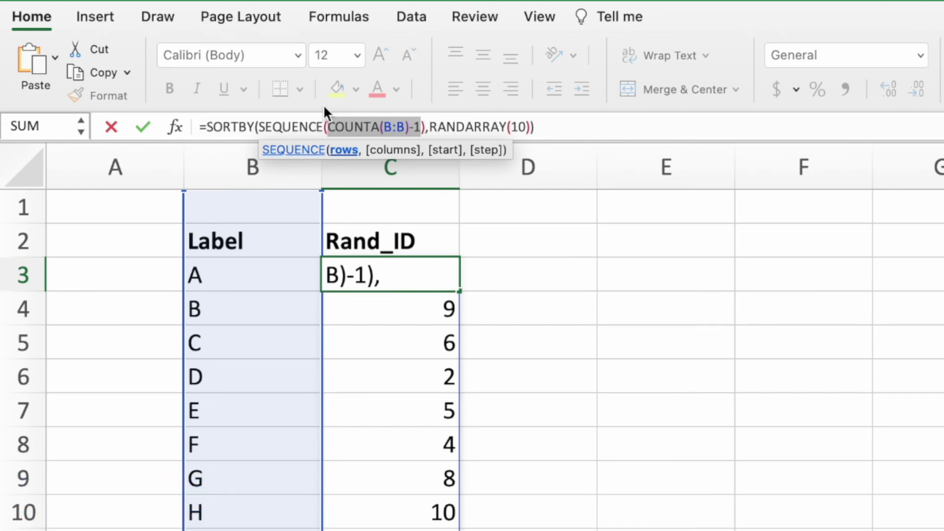
left_click_drag(527, 127, 512, 127)
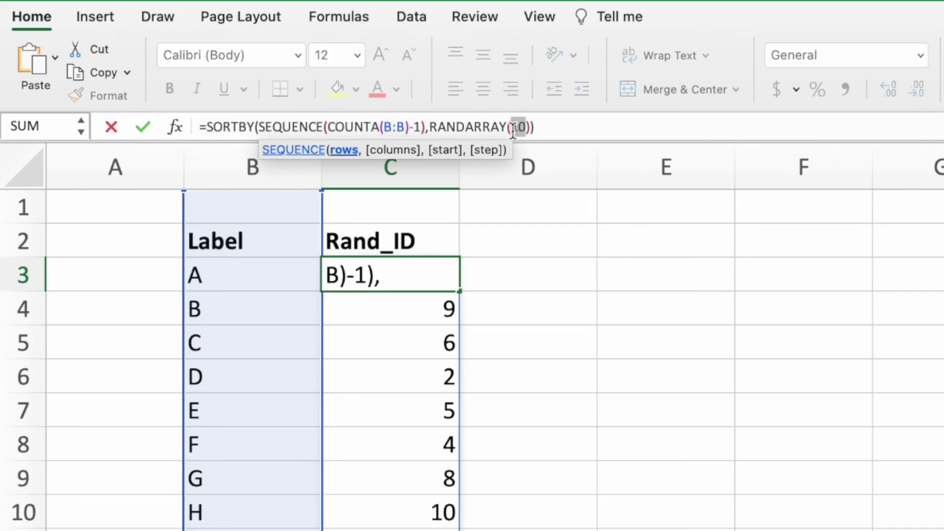
key("super+v")
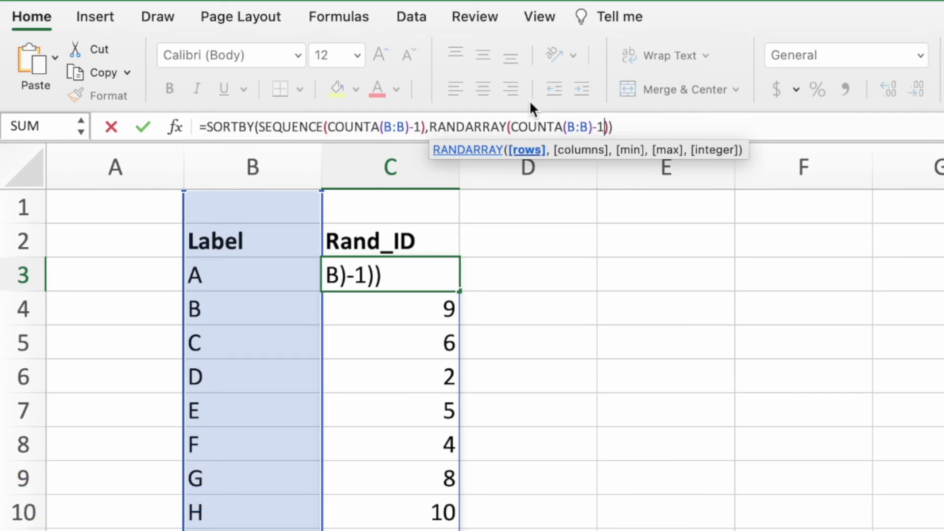
key("Return")
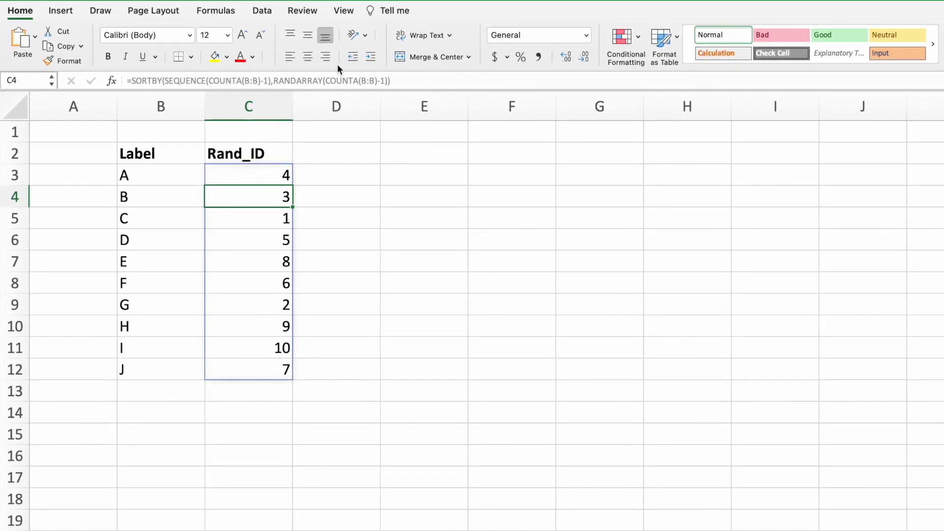
Step: Enter labels K and L in B13 and B14 below J
left_click(176, 385)
type("K")
key("Return")
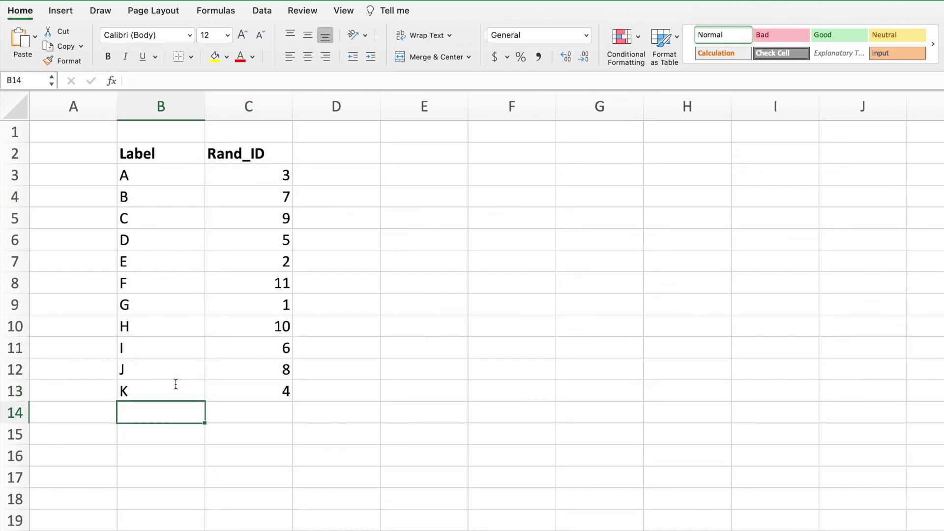
type("L")
key("Return")
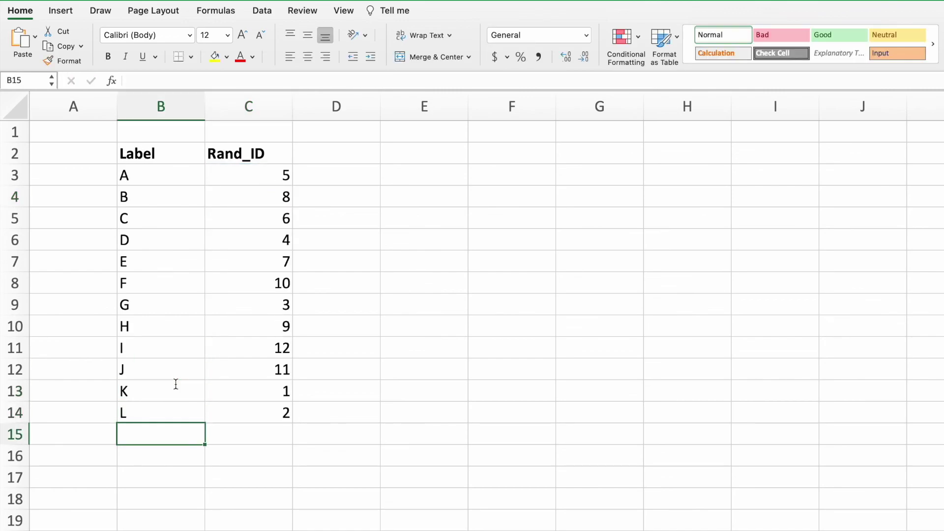